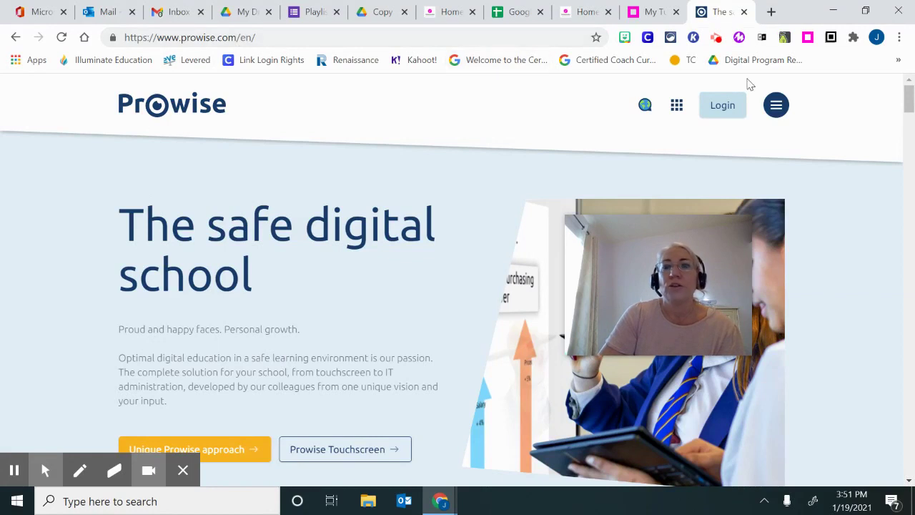
Log in to the Prowise website with the account e-mail and password
click(724, 107)
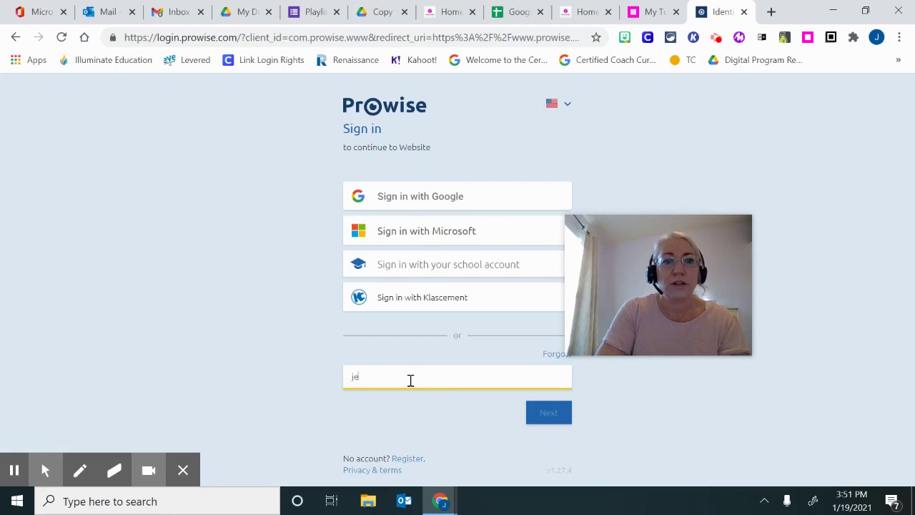
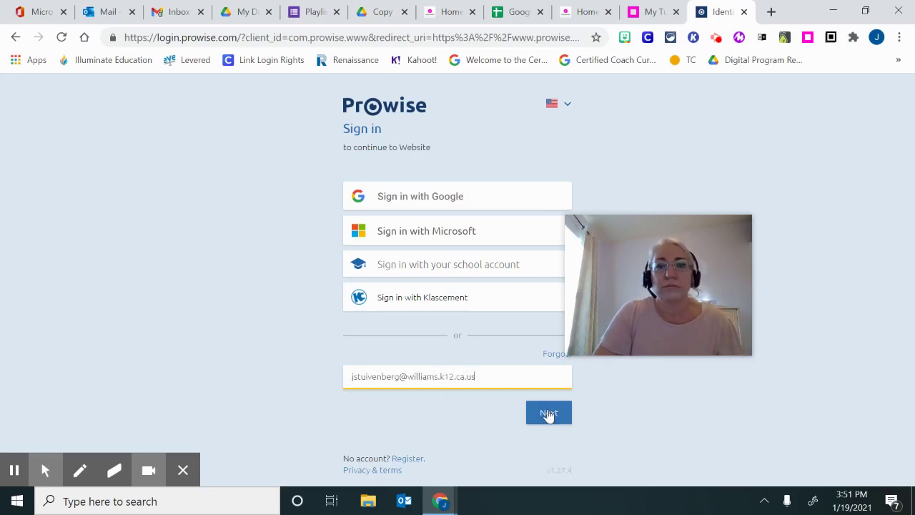
click(547, 413)
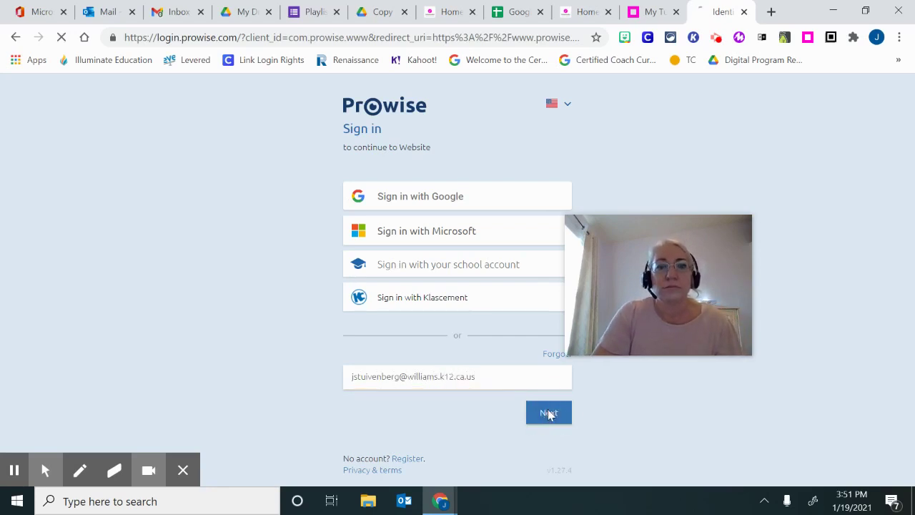
click(421, 213)
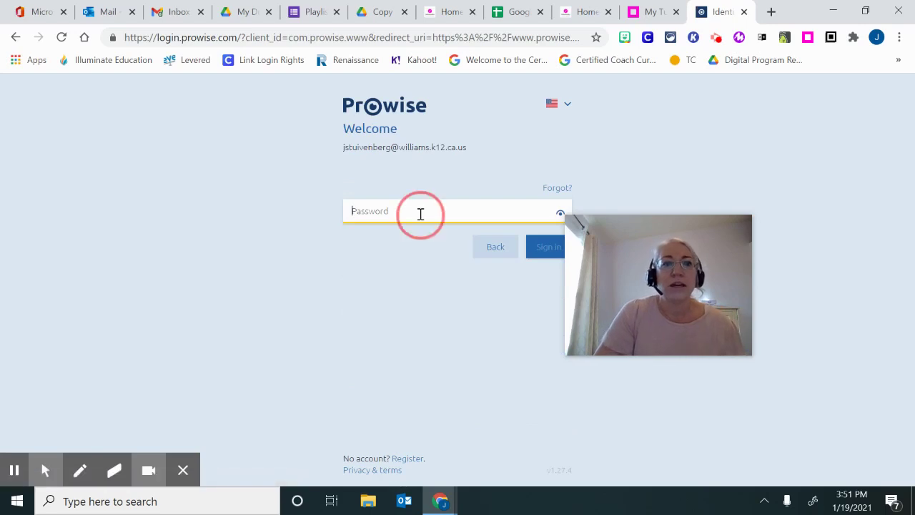
text(•••)
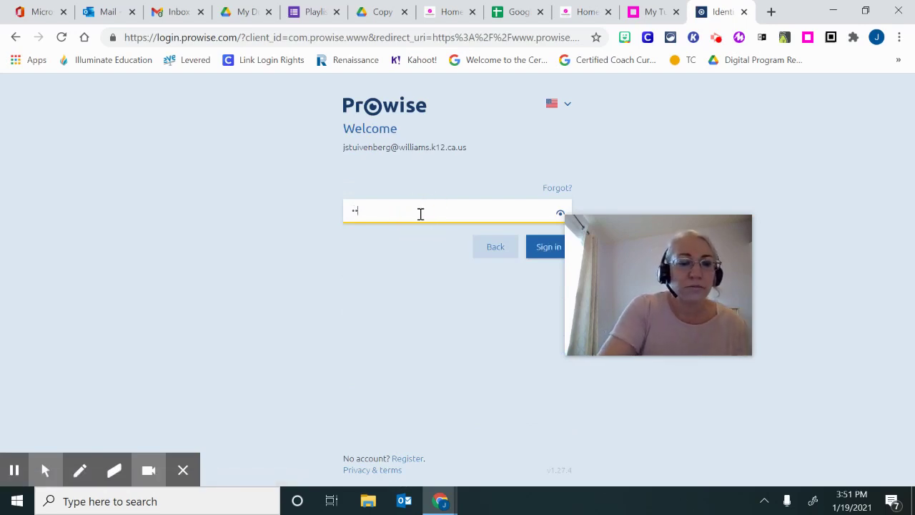
text(•••)
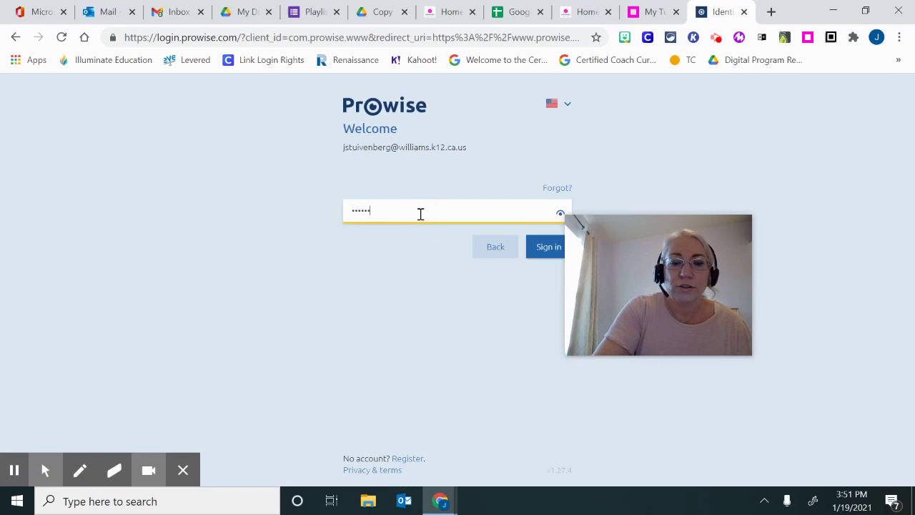
text(•••)
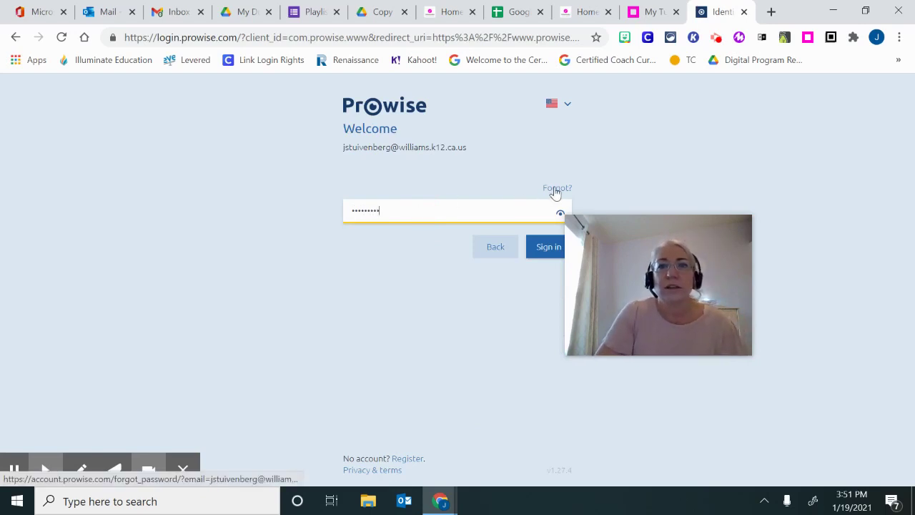
click(541, 247)
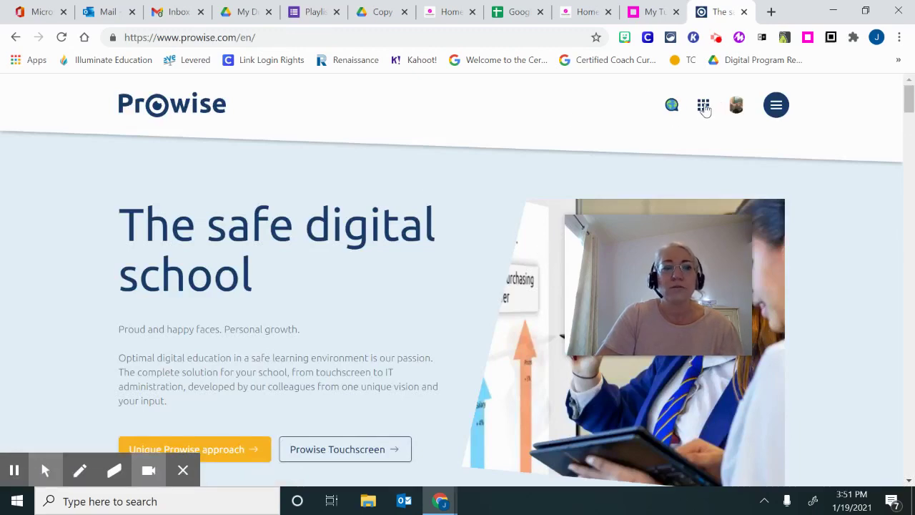
Open MyProwise from the apps grid and search the site for 'proconnect'
click(703, 105)
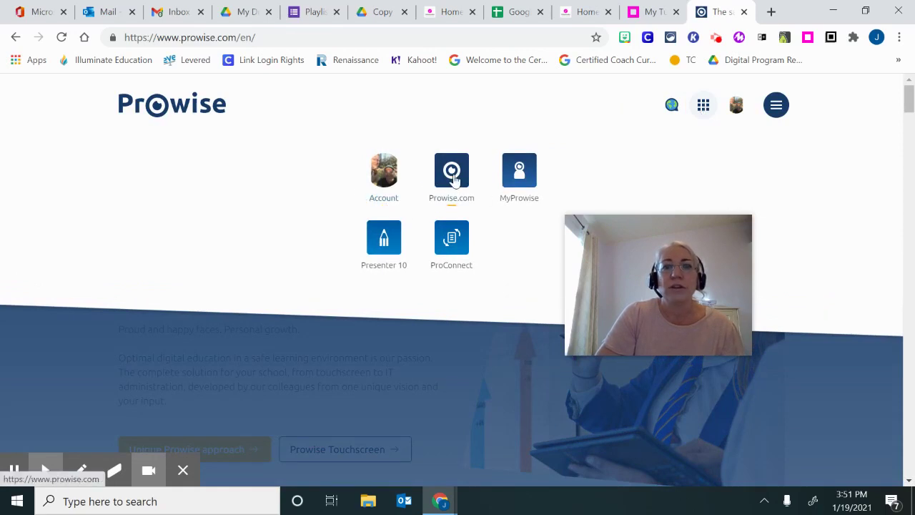
click(519, 174)
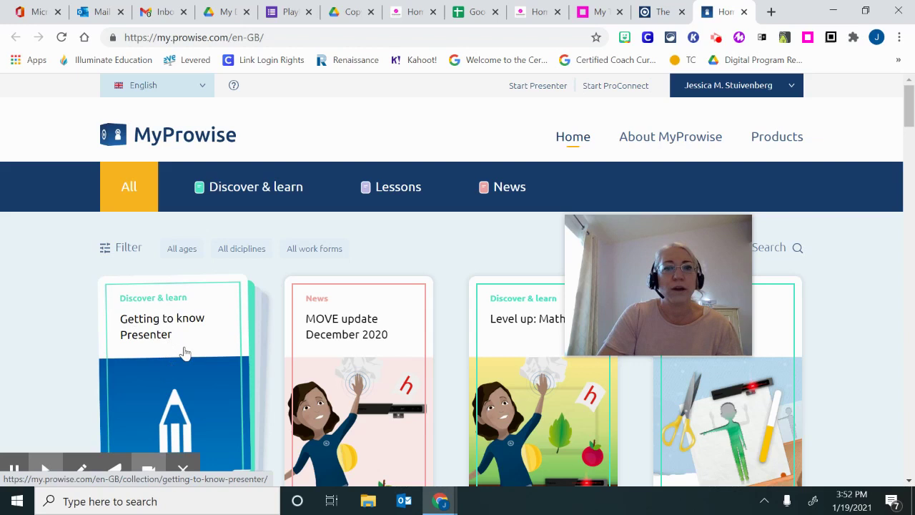
drag(736, 236, 674, 243)
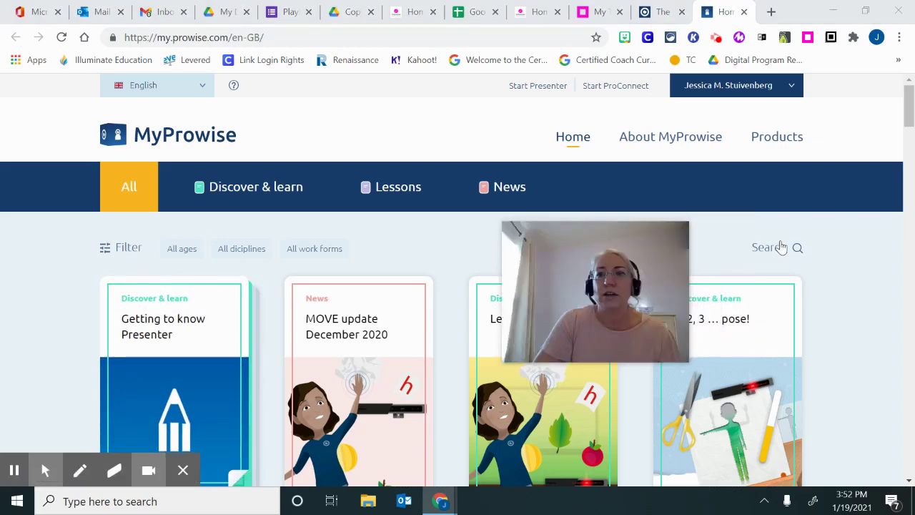
click(781, 247)
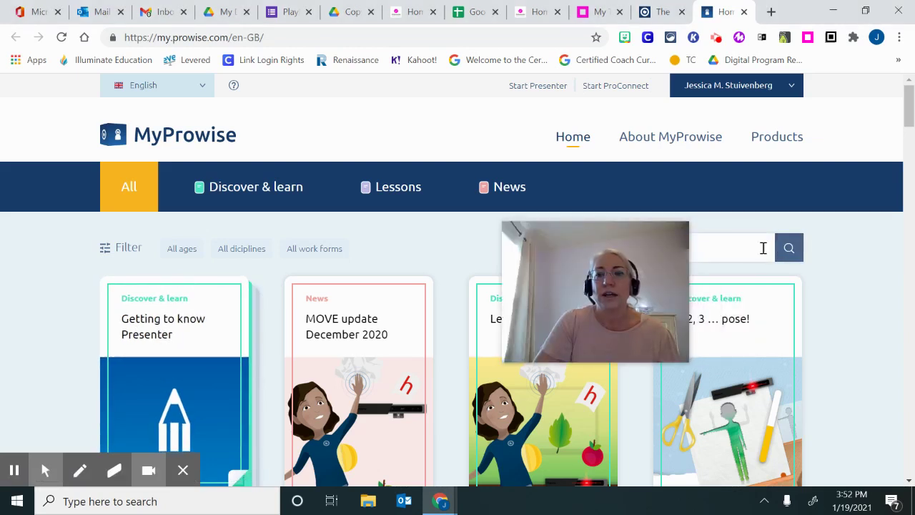
drag(643, 247, 576, 247)
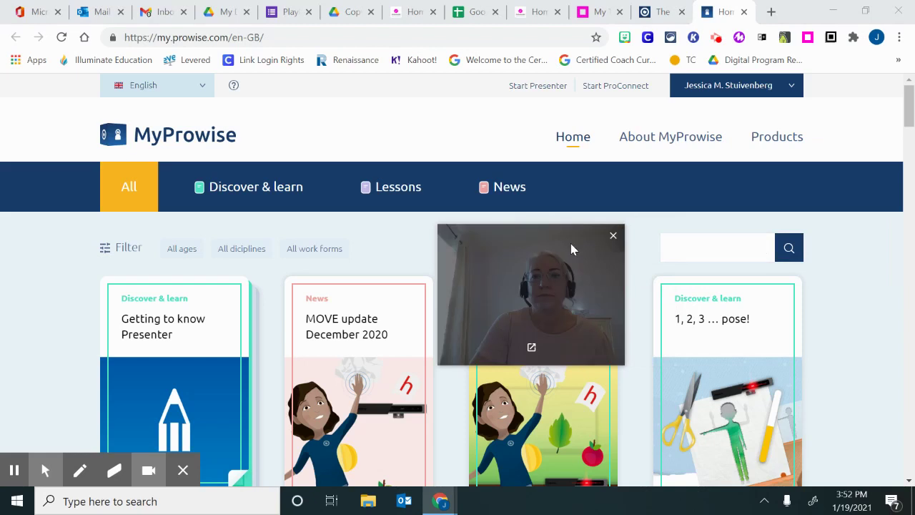
click(694, 249)
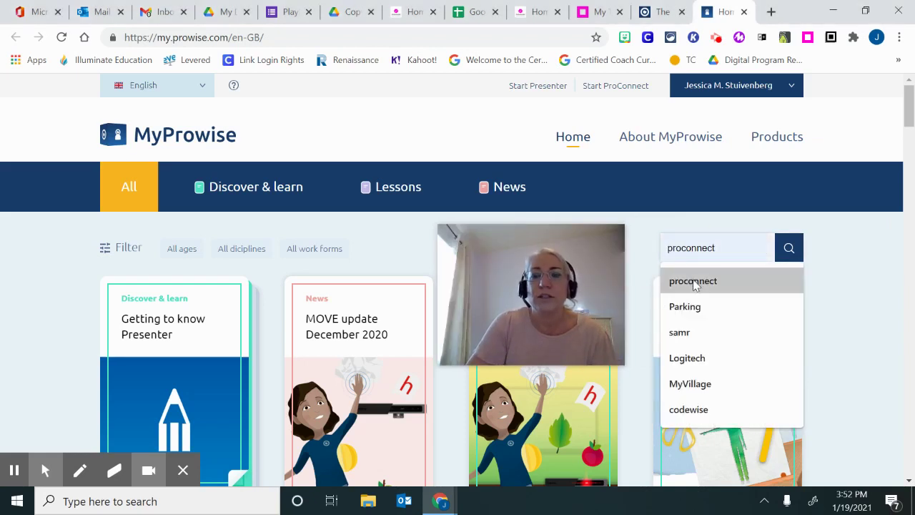
click(693, 283)
click(793, 250)
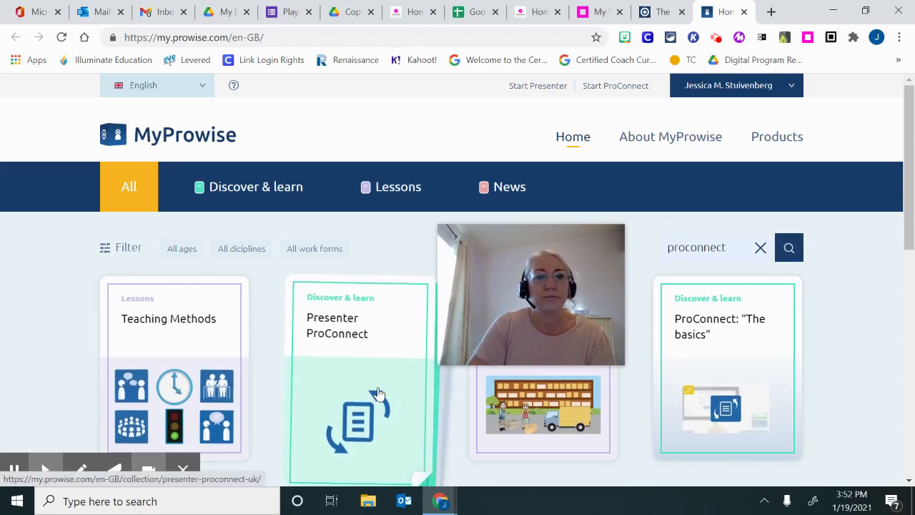
Switch to the Discover & learn collection and clear the proconnect search text
click(259, 191)
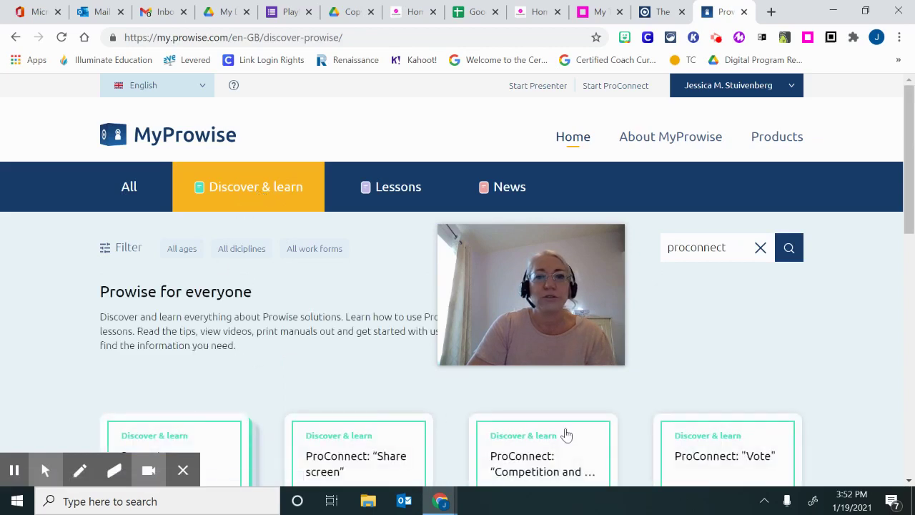
click(702, 247)
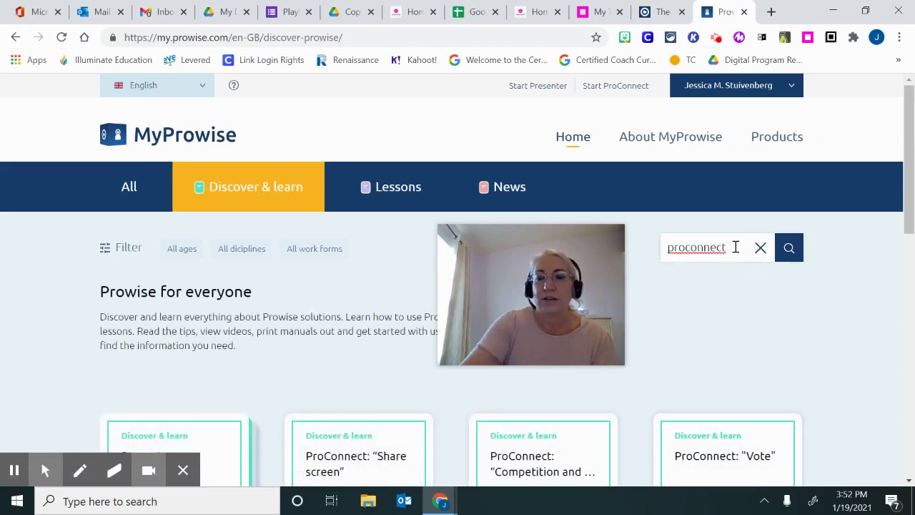
key(BackSpace)
key(BackSpace)
key(BackSpace)
key(BackSpace)
key(BackSpace)
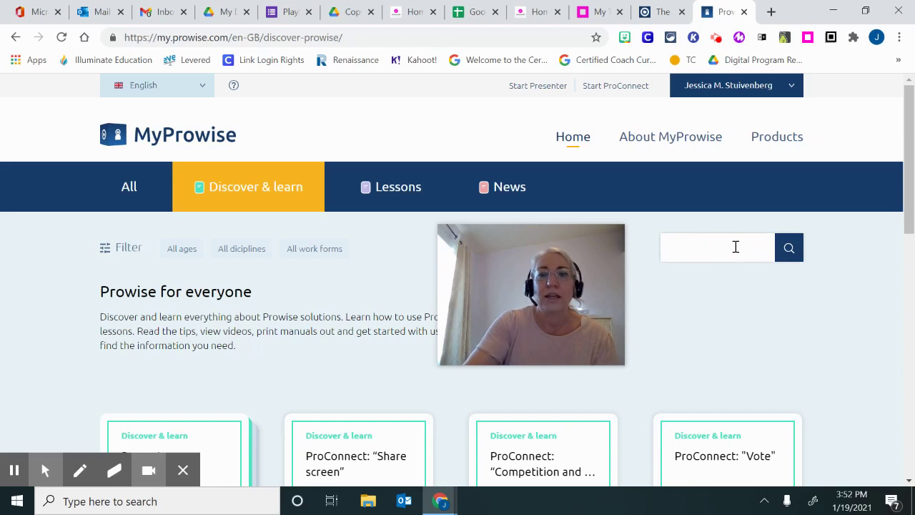
click(373, 351)
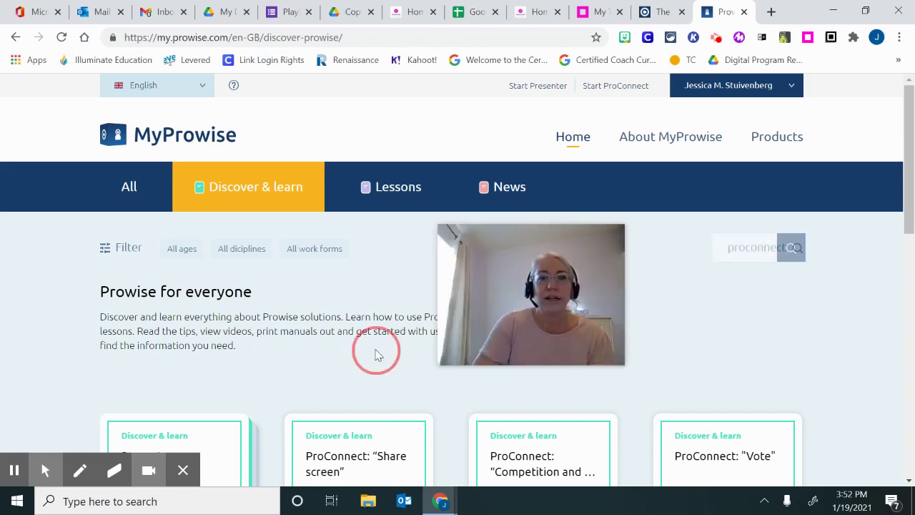
Launch Prowise Presenter with a blank page and show the Media library's 3D models
click(537, 86)
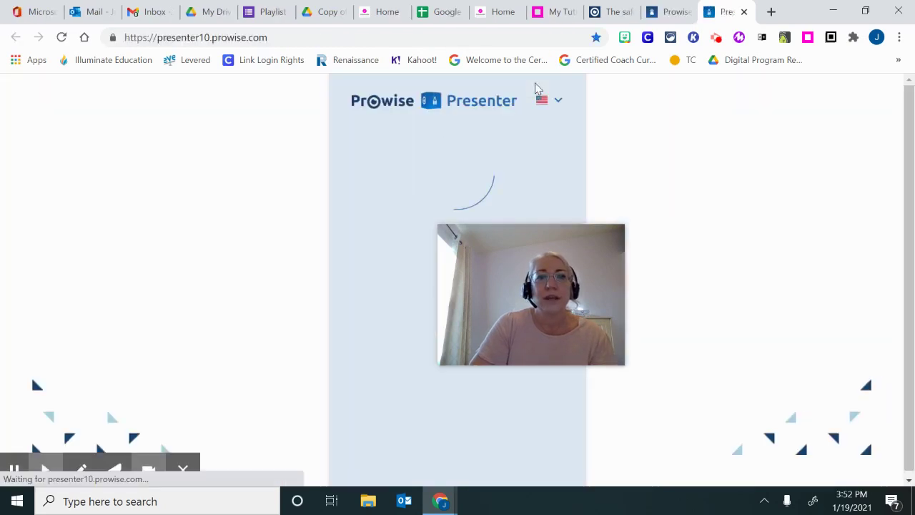
drag(531, 253, 805, 324)
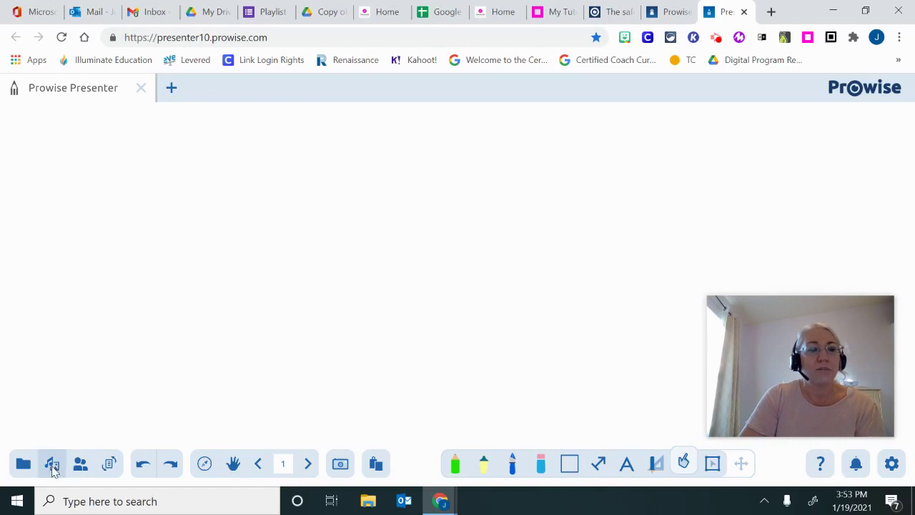
click(52, 465)
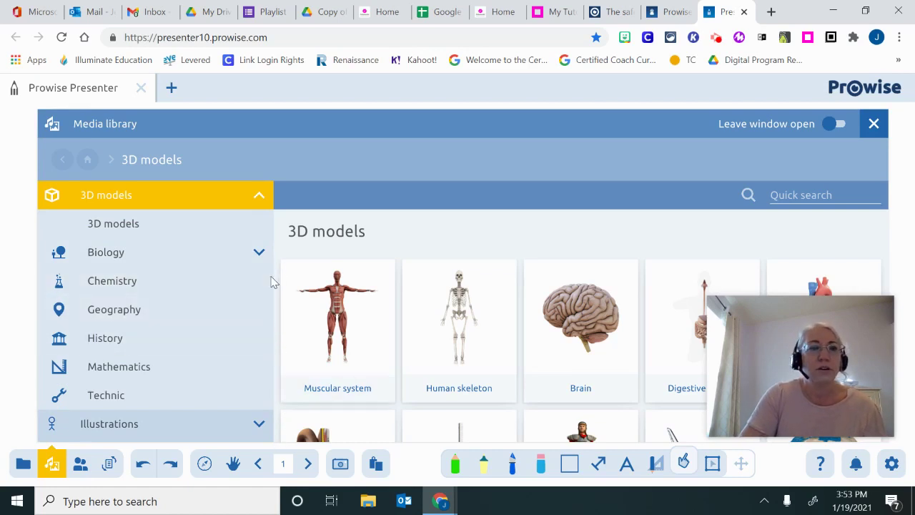
Browse the media library's Images, then Tools categories, and focus Quick search
scroll(261, 327, down, 3)
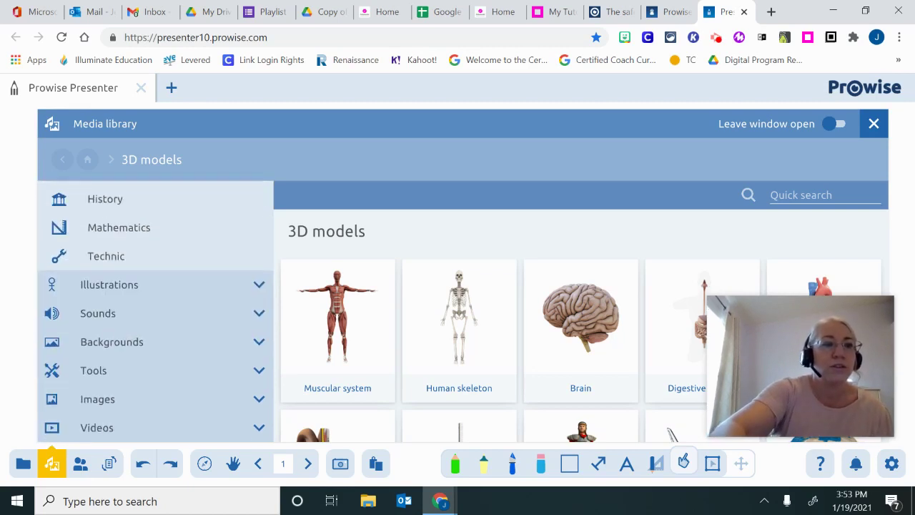
click(147, 402)
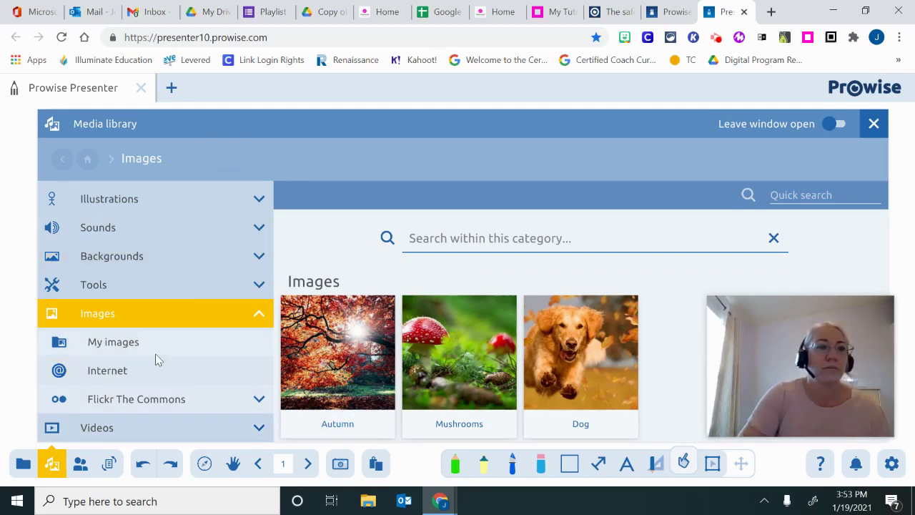
click(95, 286)
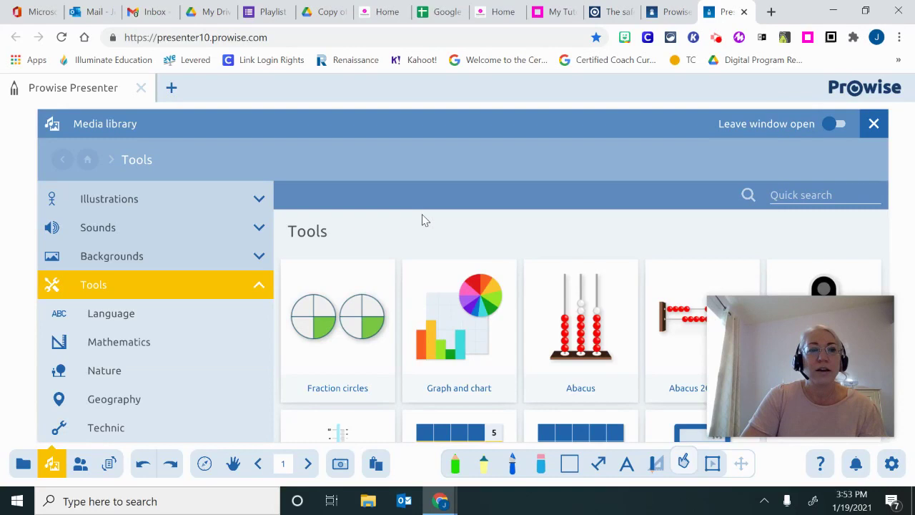
click(793, 195)
Search the media library for 'mindmap' and insert the Mindmap tool on the page
text(m)
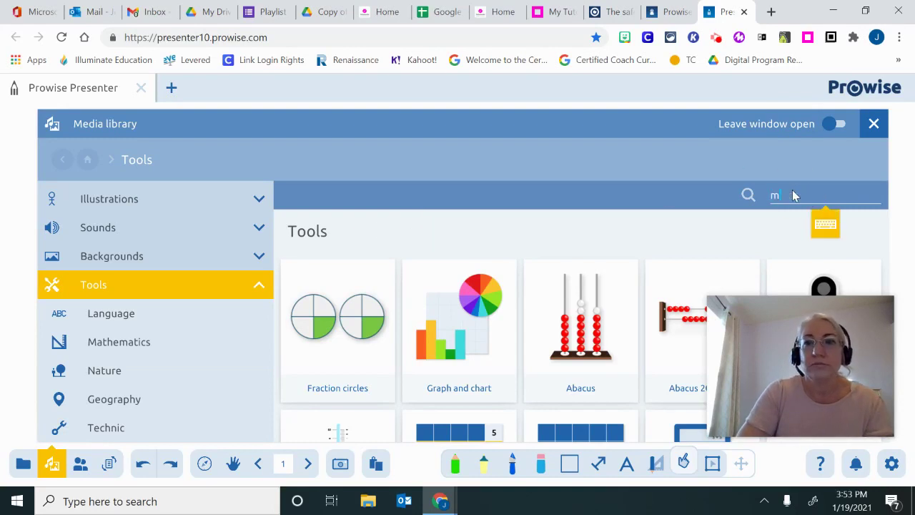
text(indmap)
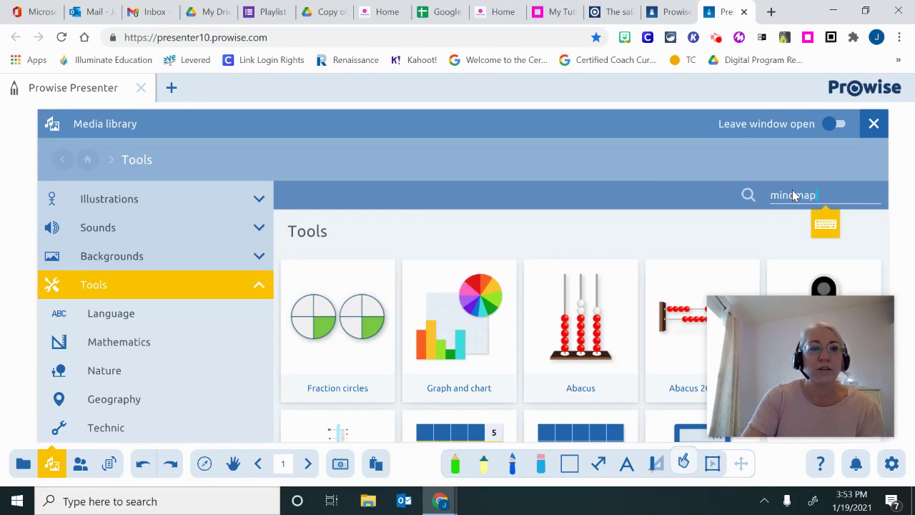
key(Return)
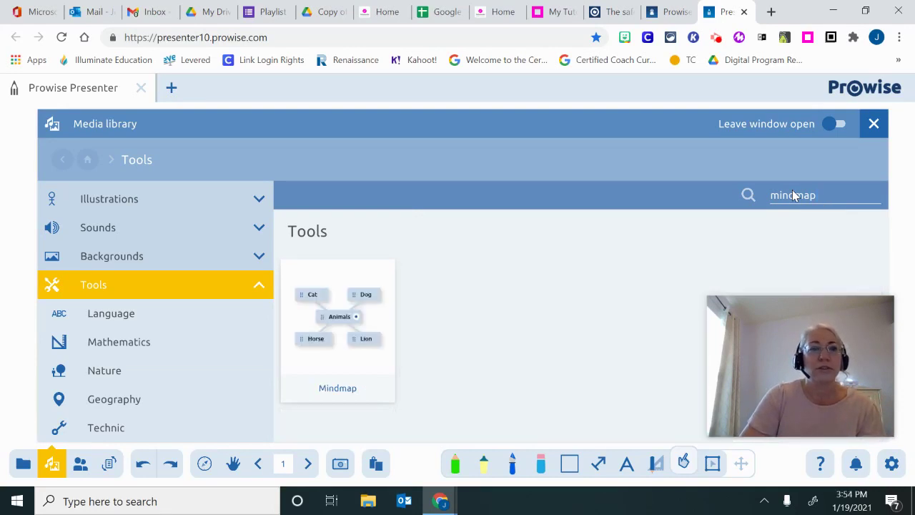
click(364, 318)
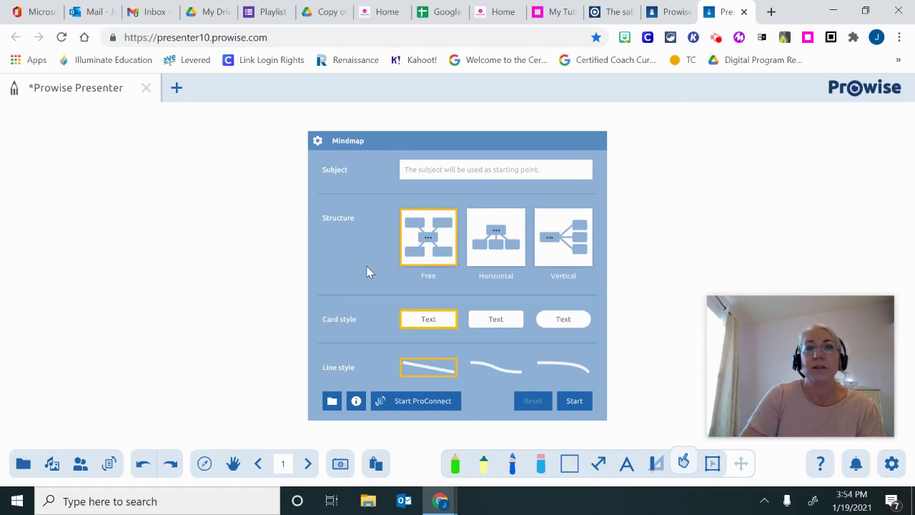
Create the mindmap with subject 'Lions' and select its central Lions card
click(476, 171)
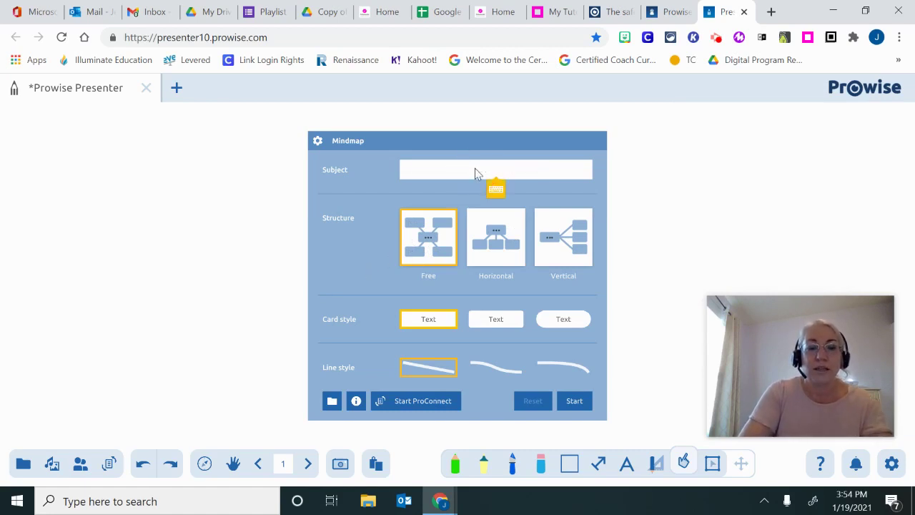
text(Lions)
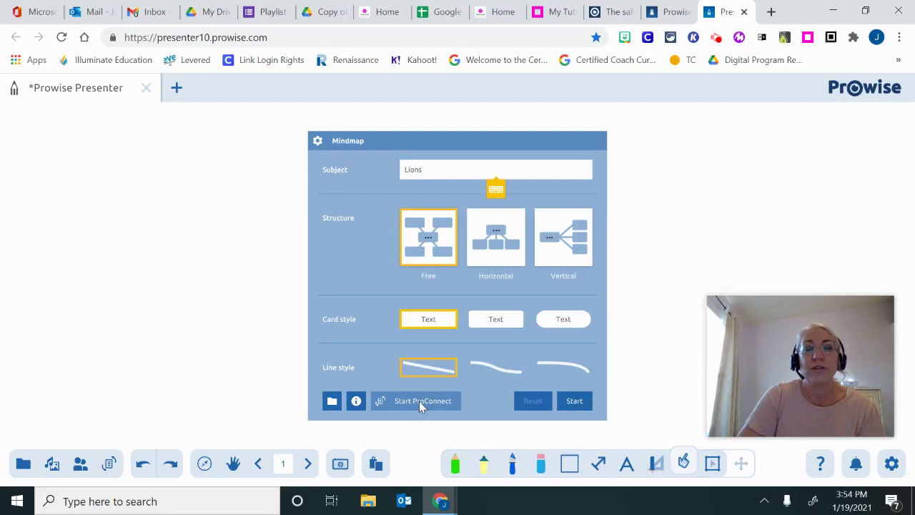
click(574, 400)
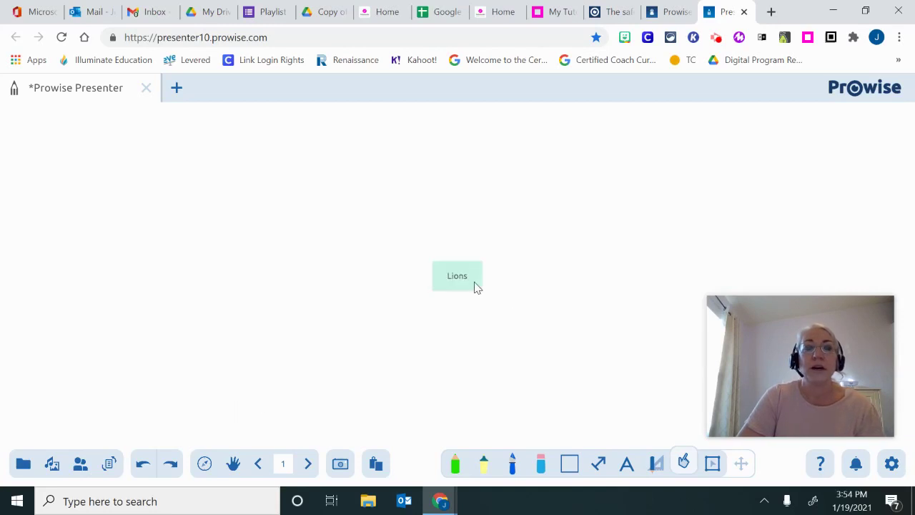
click(476, 286)
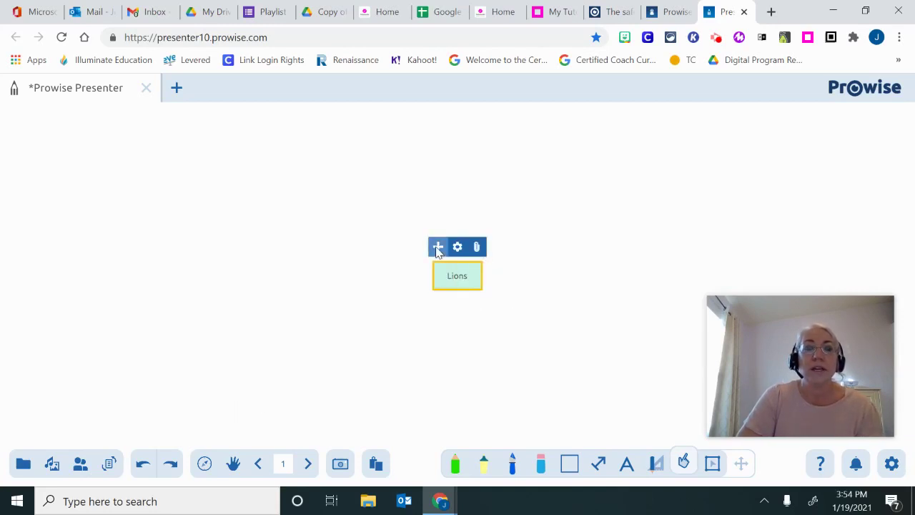
Attach the Lion sound from the Animals sounds to the Lions card
click(476, 247)
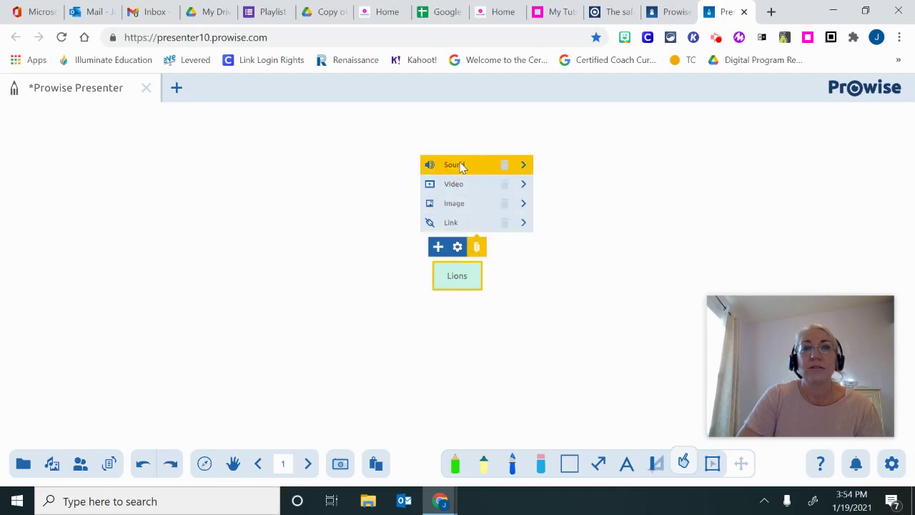
click(460, 165)
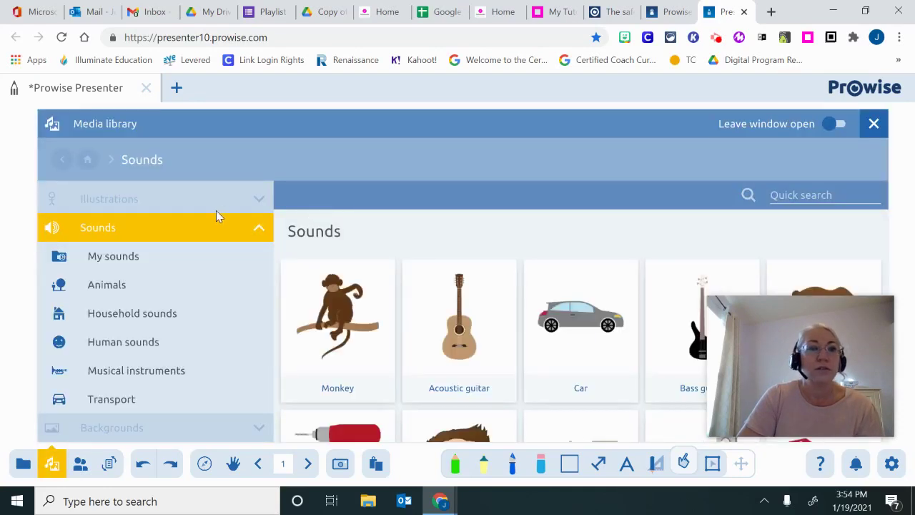
scroll(348, 235, down, 4)
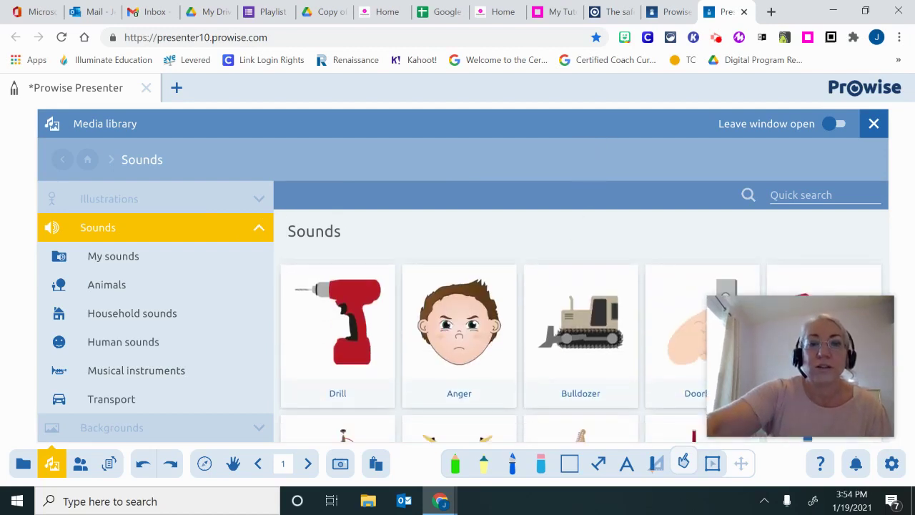
scroll(580, 357, down, 1)
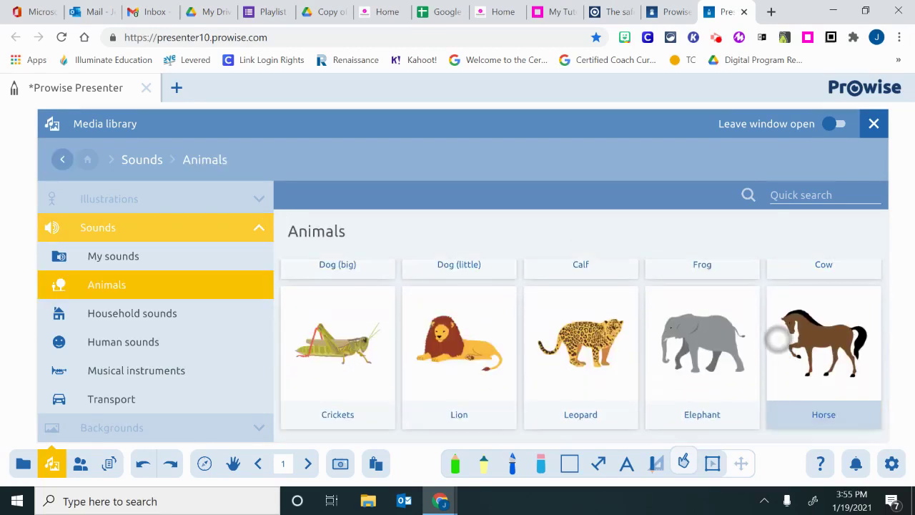
click(107, 285)
click(453, 341)
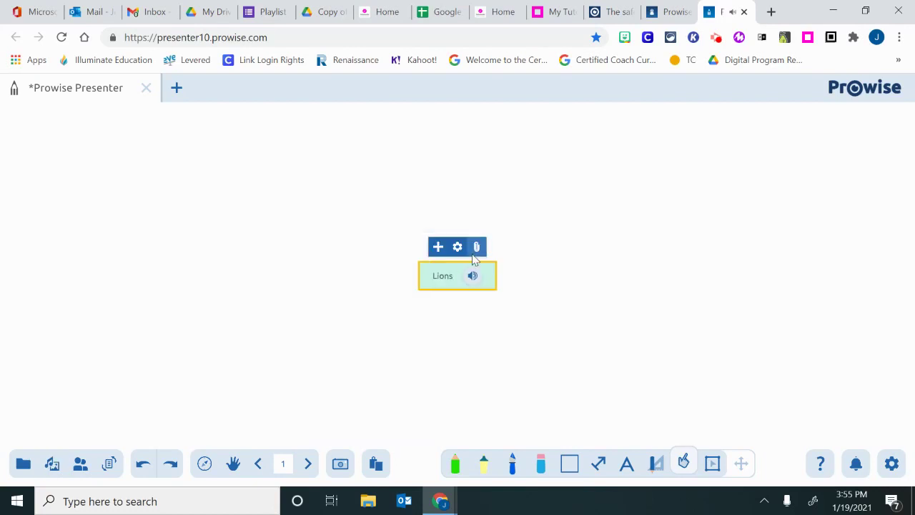
click(477, 252)
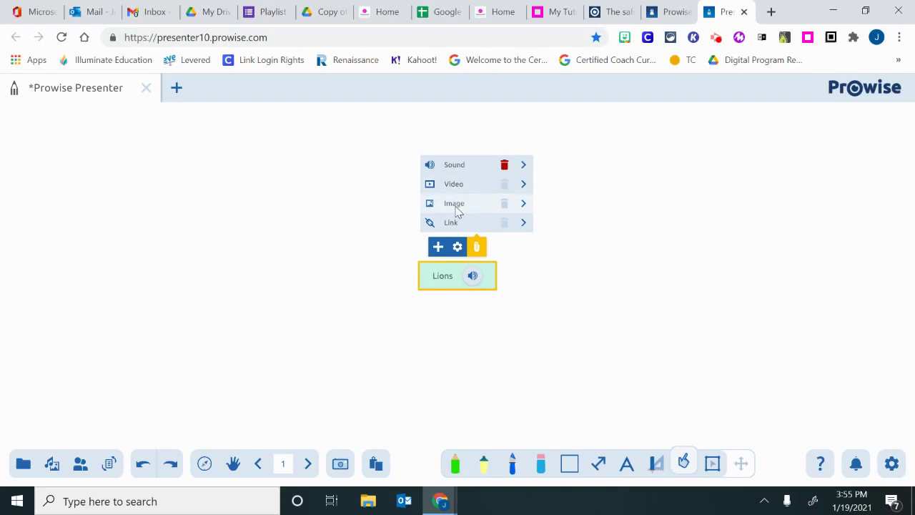
Add a child card under Lions and set its background colour to yellow
click(438, 248)
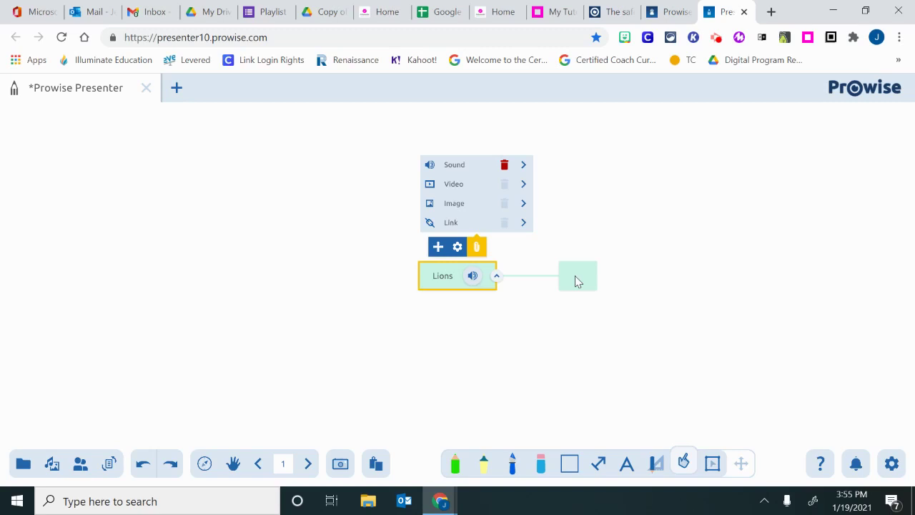
click(578, 281)
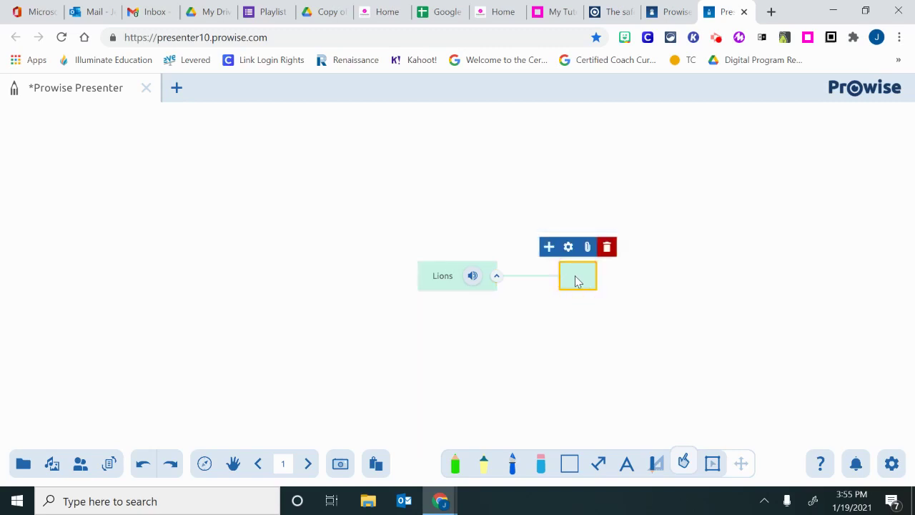
click(568, 247)
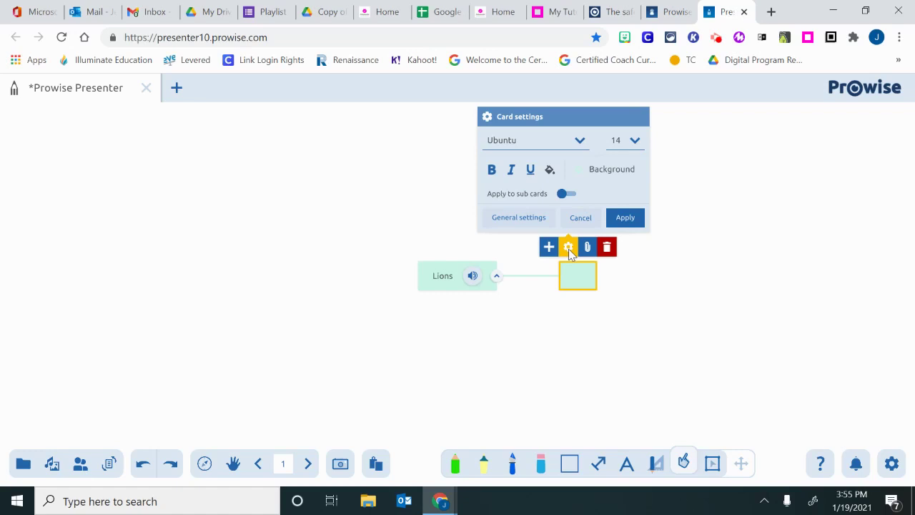
click(605, 170)
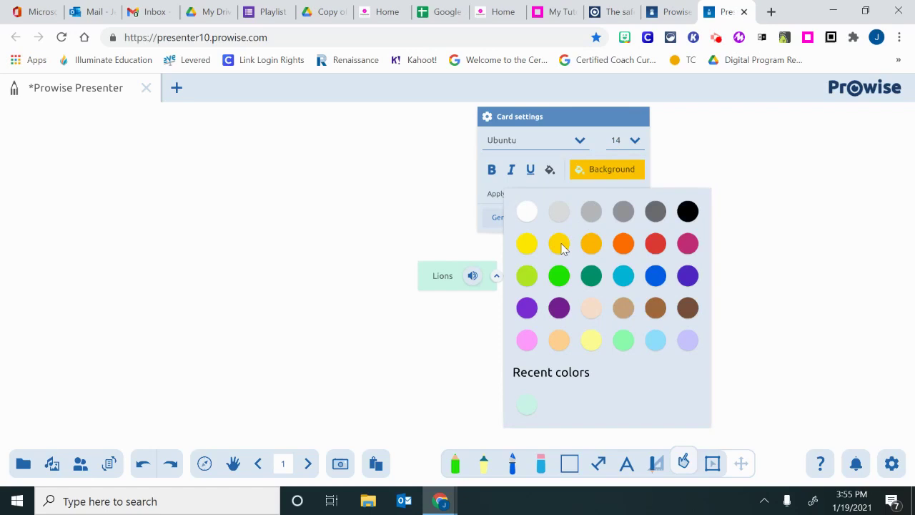
click(560, 246)
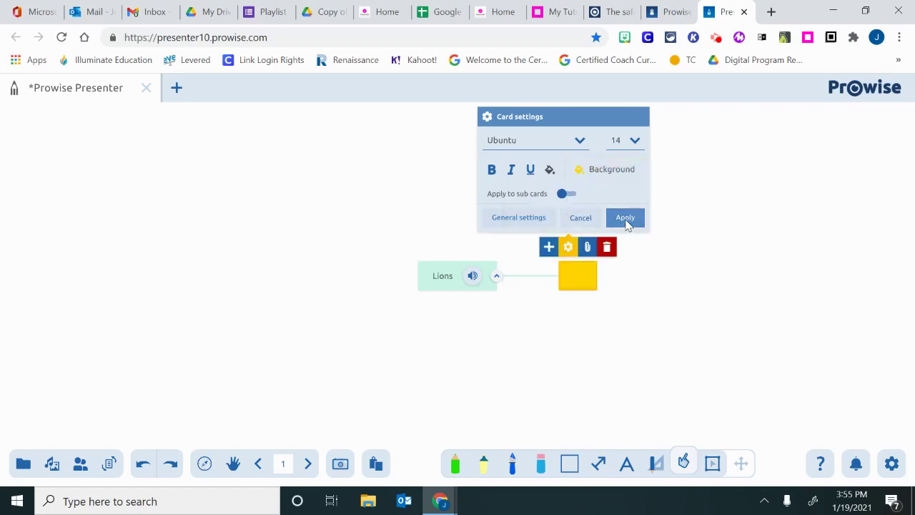
click(625, 218)
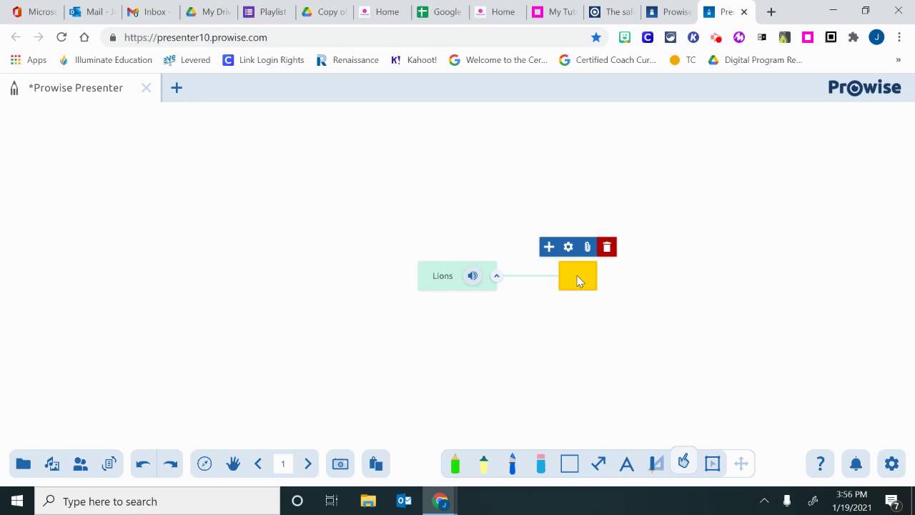
Save the lesson as a new file, choosing the private animals folder as location
click(23, 464)
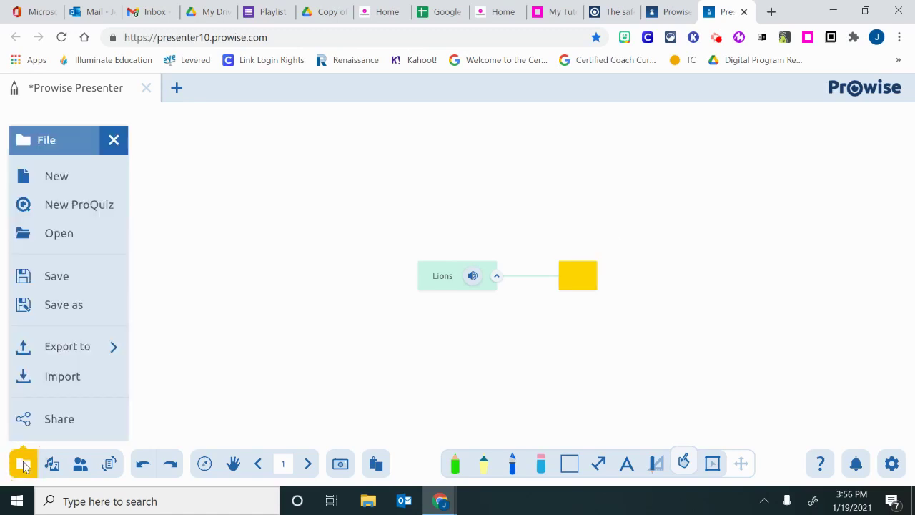
click(57, 279)
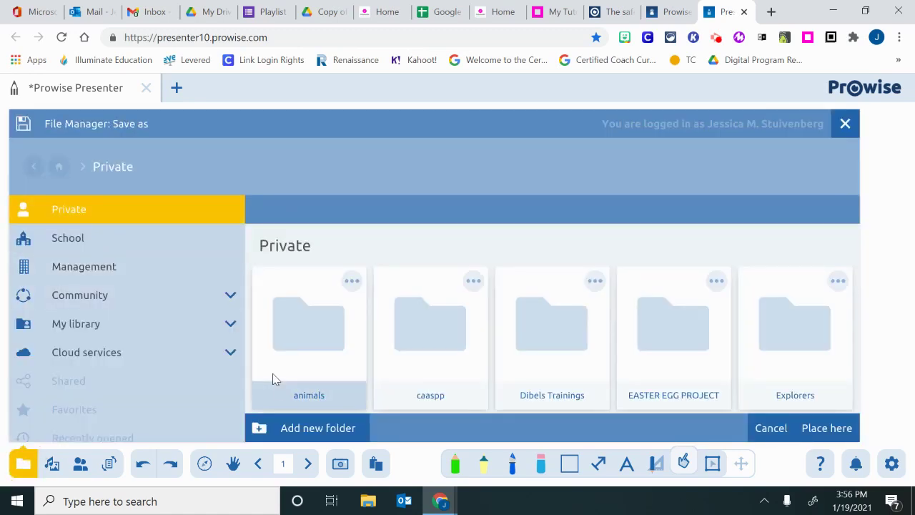
double_click(306, 394)
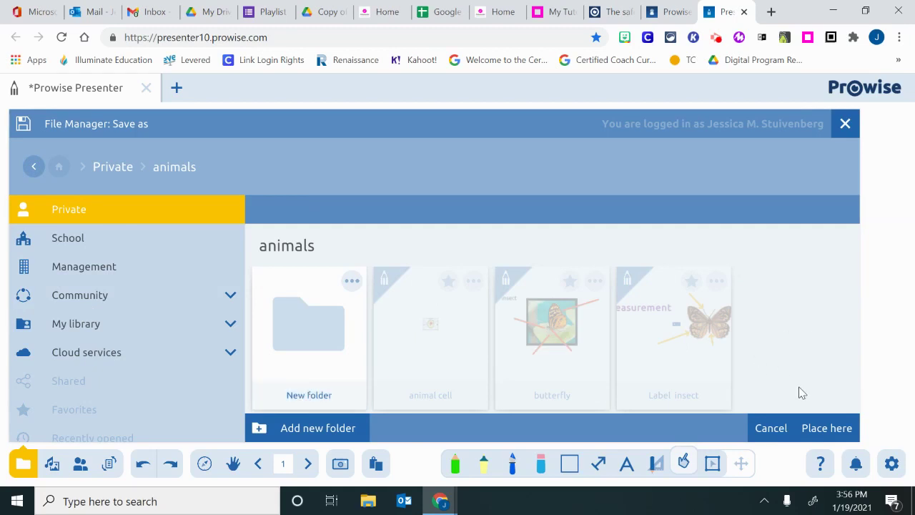
click(816, 430)
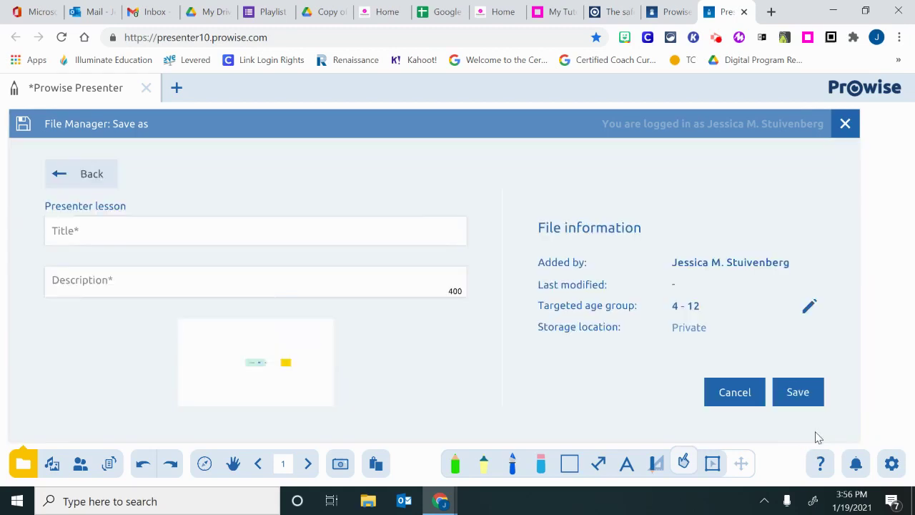
Enter title 'lions' and description 'carnivore', then save the lesson
click(156, 240)
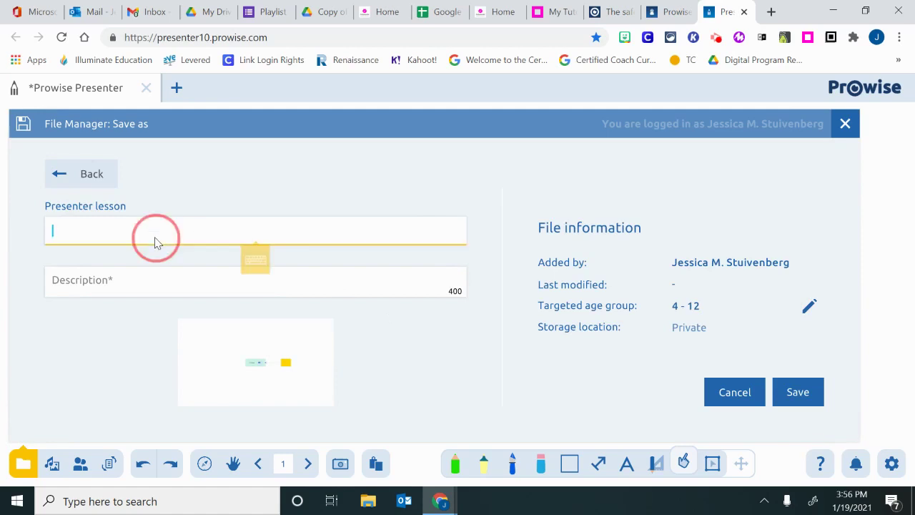
text(lions)
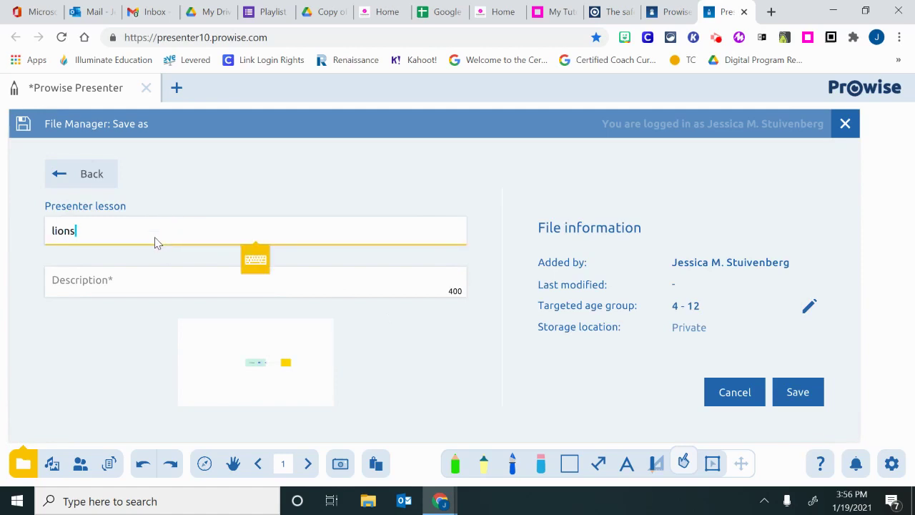
click(128, 280)
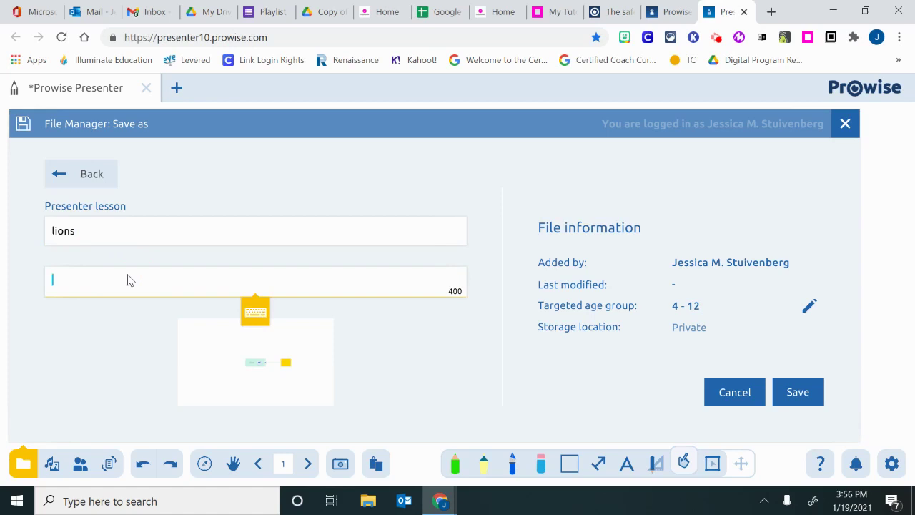
text(caarn)
key(BackSpace)
key(BackSpace)
key(BackSpace)
text(rb)
key(BackSpace)
text(nivore)
click(800, 393)
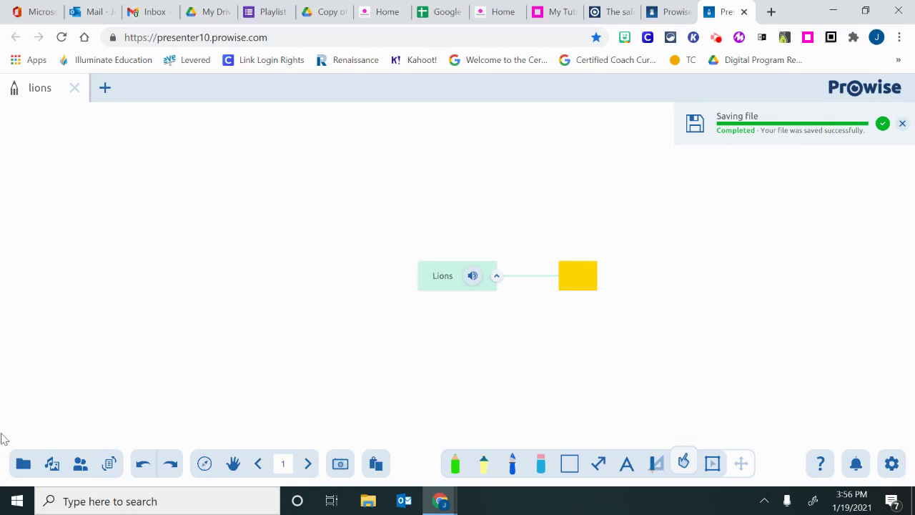
Show the File panel with New, Open, Save, Export to and Share
click(22, 465)
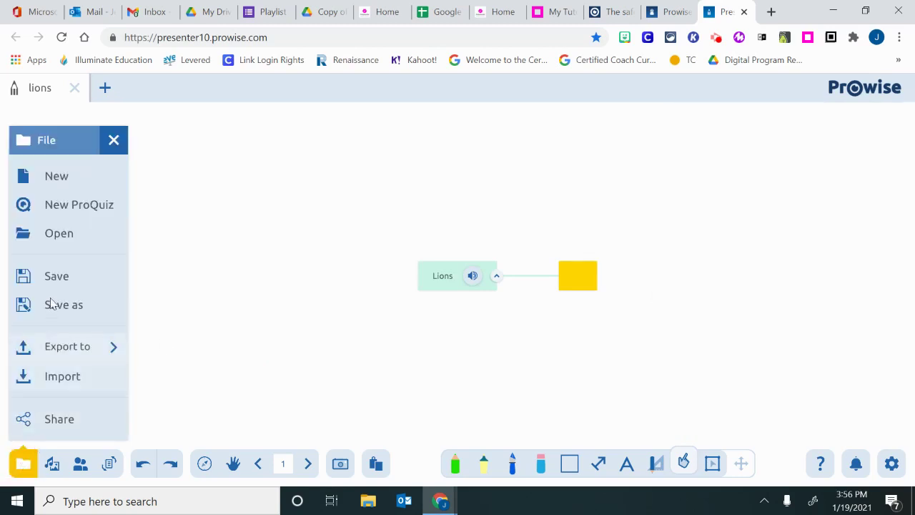